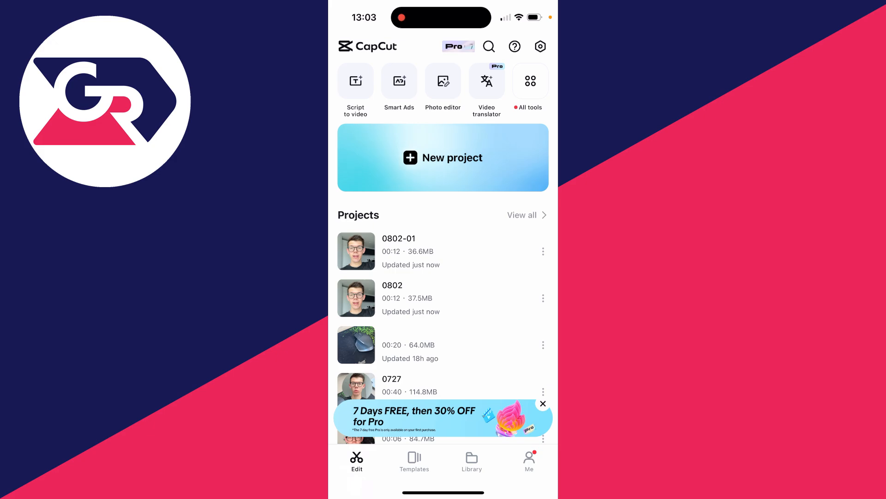
Start a new project with the 13-second selfie video from Recents added to it
{"action": "left_click", "coordinate": [443, 157]}
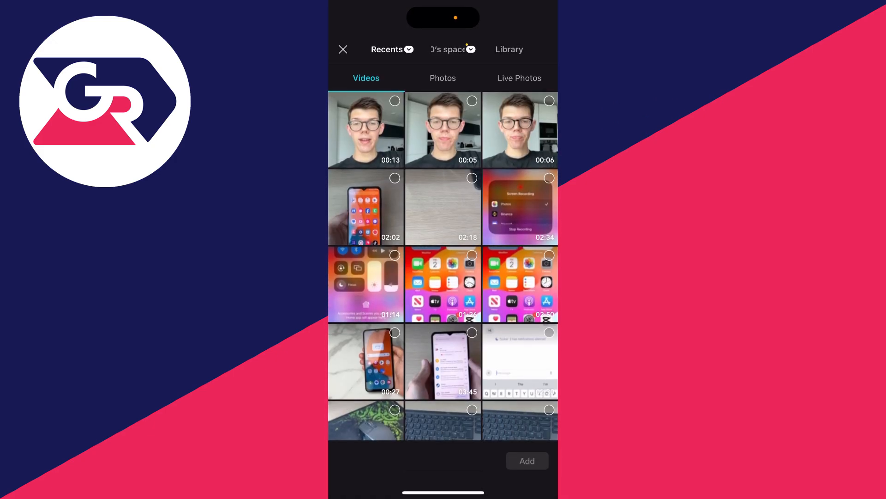
{"action": "left_click", "coordinate": [366, 130]}
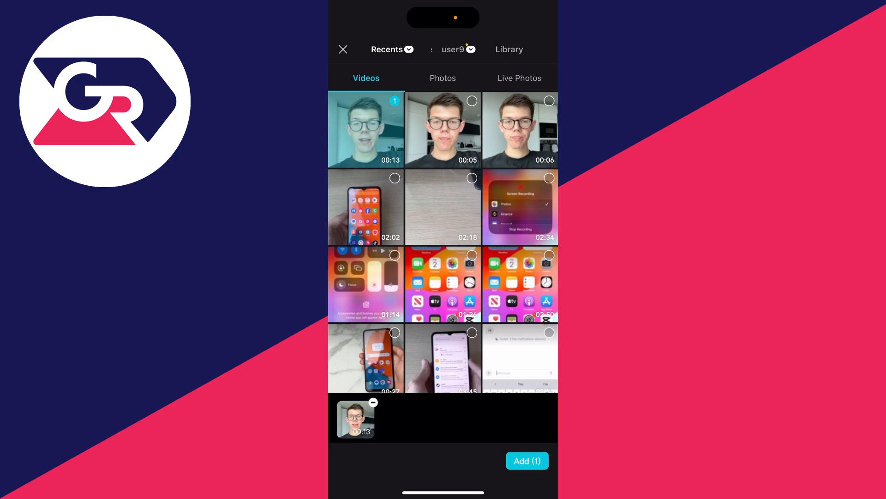
{"action": "left_click", "coordinate": [527, 460]}
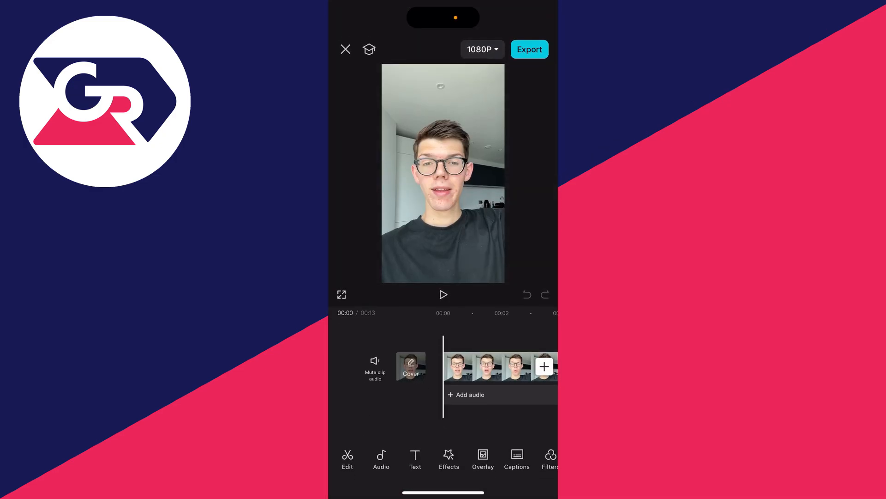
Deselect the clip on the timeline and reach the Auto captions setup from the Text tools
{"action": "left_click", "coordinate": [485, 366]}
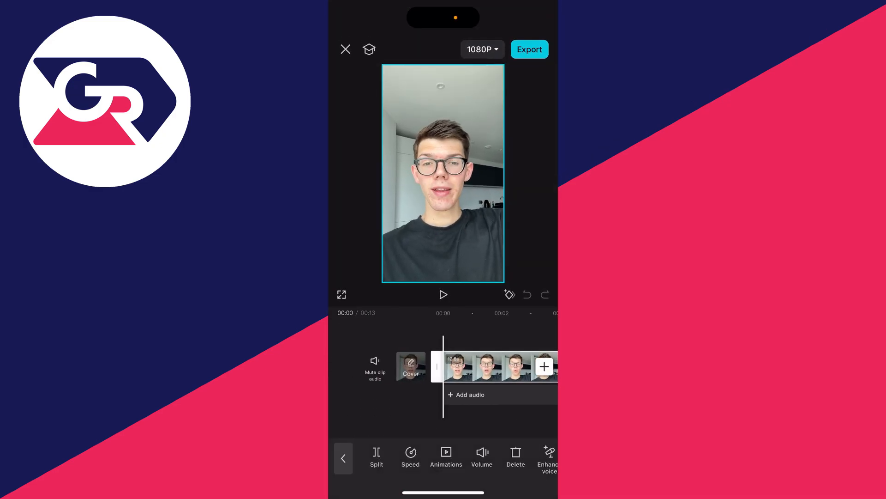
{"action": "left_click", "coordinate": [443, 416]}
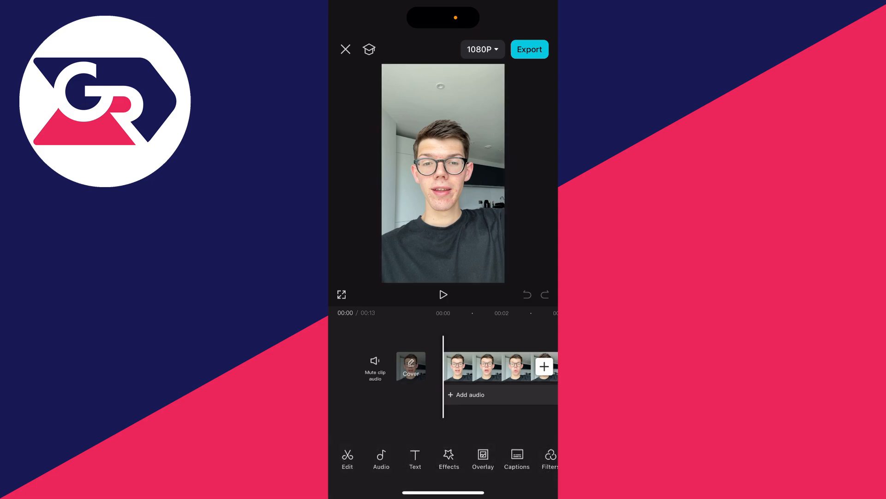
{"action": "left_click", "coordinate": [415, 459]}
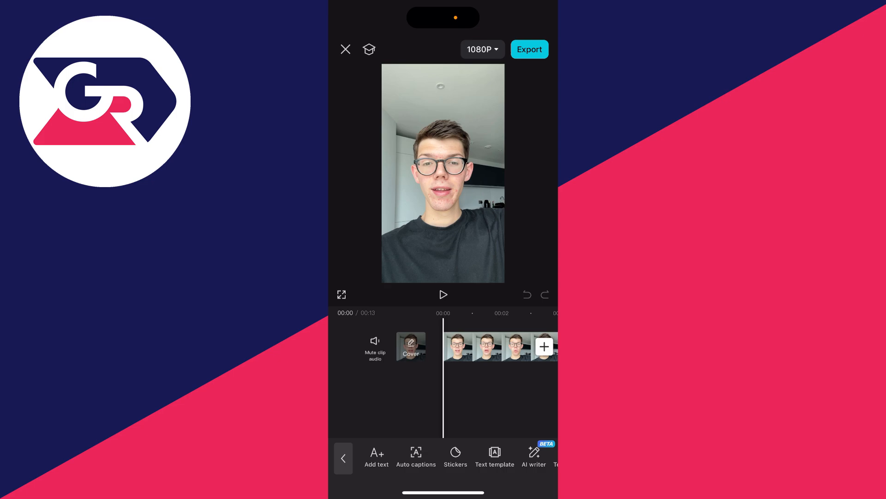
{"action": "left_click", "coordinate": [416, 455]}
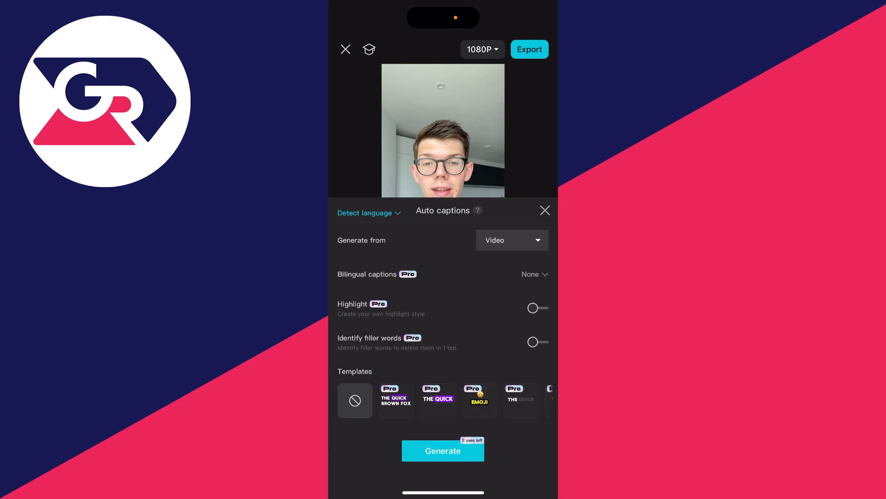
Keep captions generated from the video and choose the pink-highlight STYLE template
{"action": "left_click", "coordinate": [513, 240]}
{"action": "left_click", "coordinate": [513, 187]}
{"action": "scroll", "coordinate": [443, 400], "scroll_direction": "right", "scroll_amount": 3}
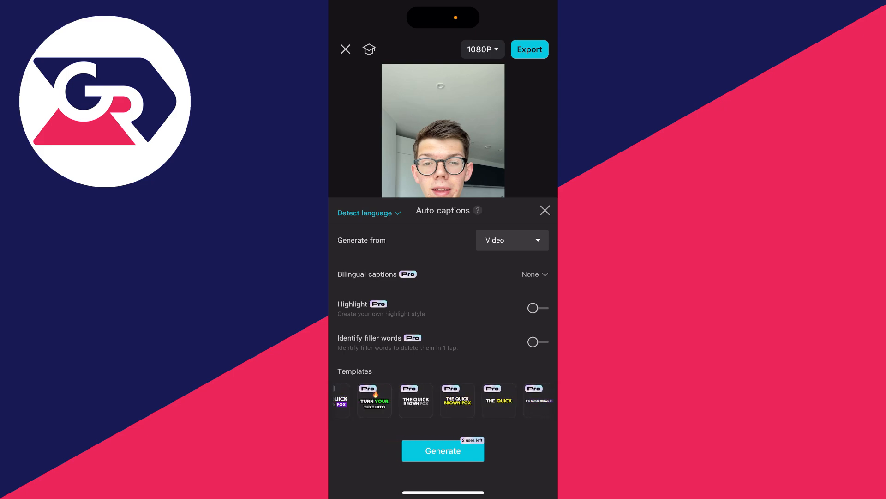
{"action": "scroll", "coordinate": [444, 401], "scroll_direction": "right", "scroll_amount": 3}
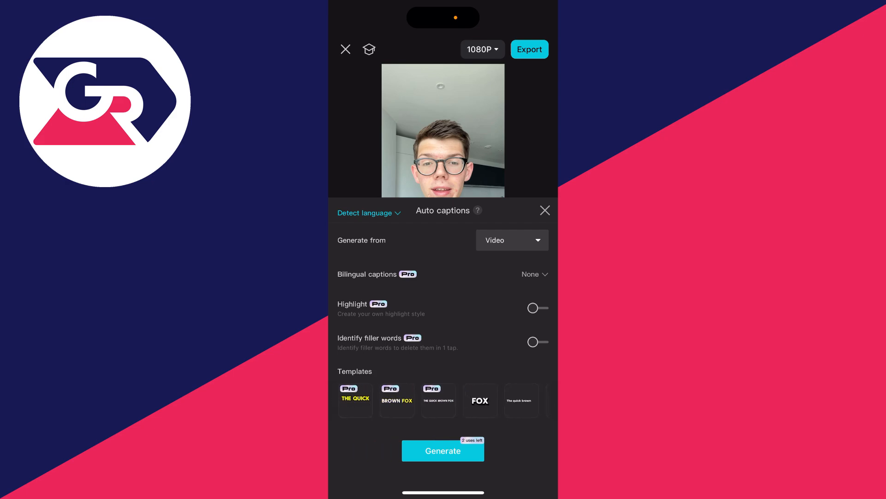
{"action": "scroll", "coordinate": [443, 400], "scroll_direction": "right", "scroll_amount": 3}
{"action": "scroll", "coordinate": [443, 400], "scroll_direction": "right", "scroll_amount": 3}
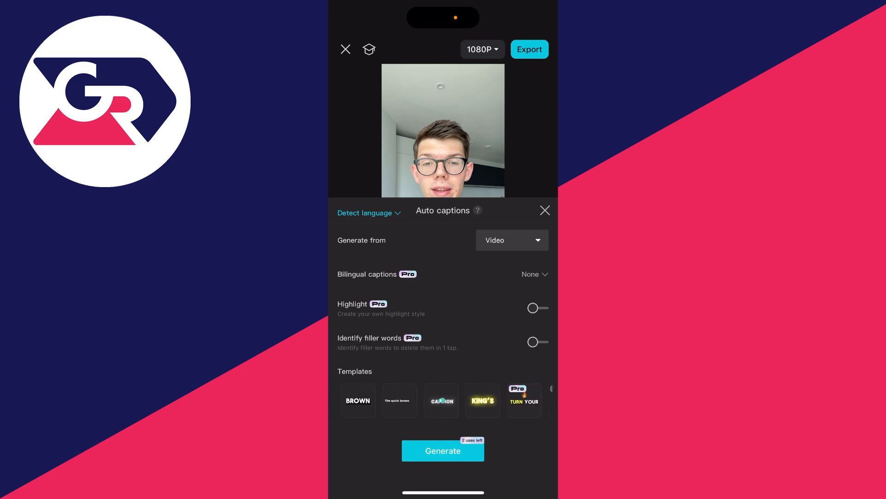
{"action": "left_click", "coordinate": [442, 401]}
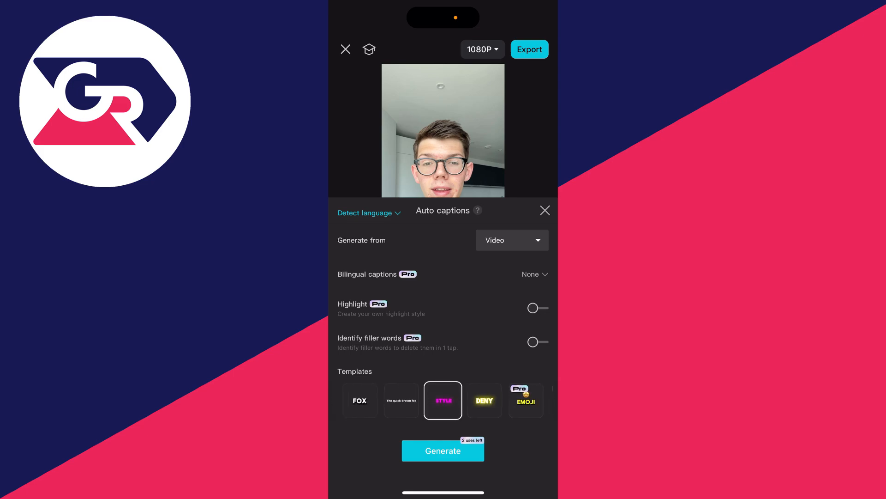
Generate the captions, preview them playing over the video, and select the second caption
{"action": "left_click", "coordinate": [443, 451]}
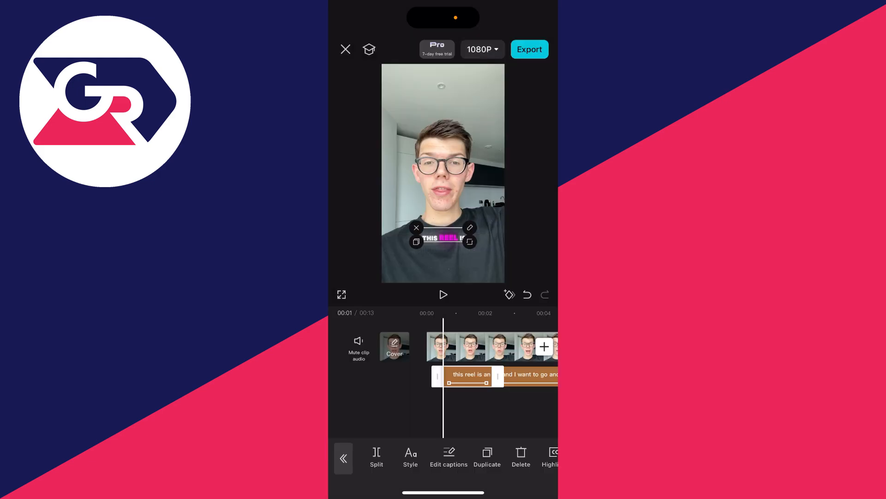
{"action": "left_click", "coordinate": [443, 295]}
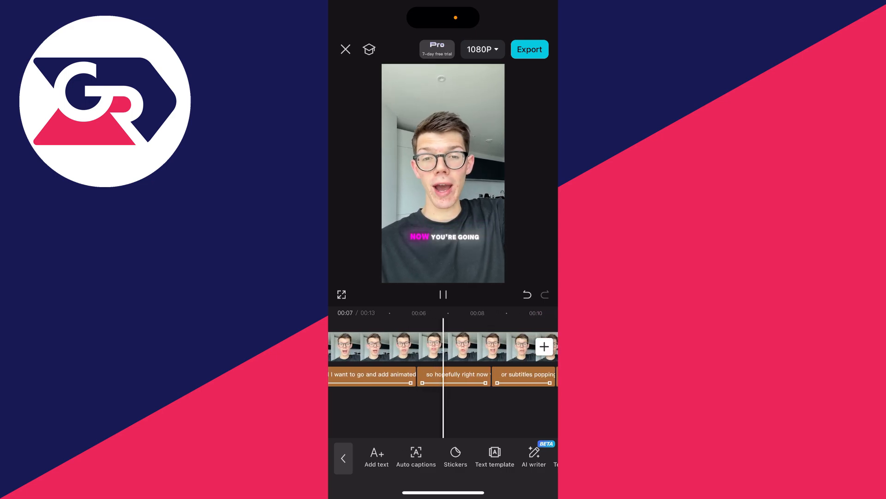
{"action": "left_click", "coordinate": [443, 295]}
{"action": "left_click", "coordinate": [405, 374]}
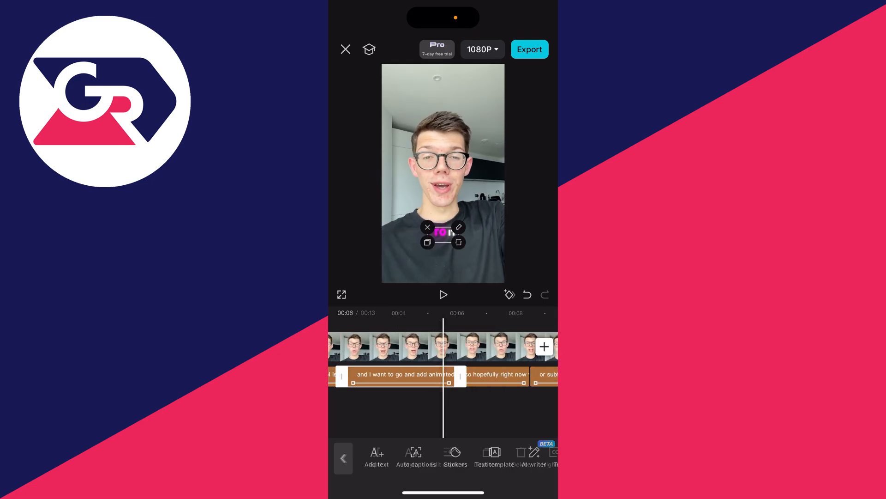
Select all five caption lines in the Edit captions list and show their Style templates
{"action": "left_click", "coordinate": [449, 456]}
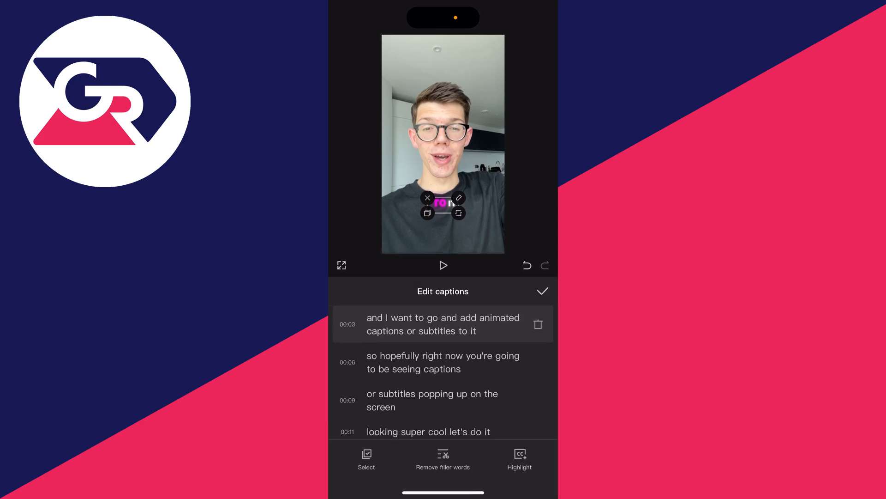
{"action": "left_click", "coordinate": [367, 458]}
{"action": "left_click", "coordinate": [366, 458]}
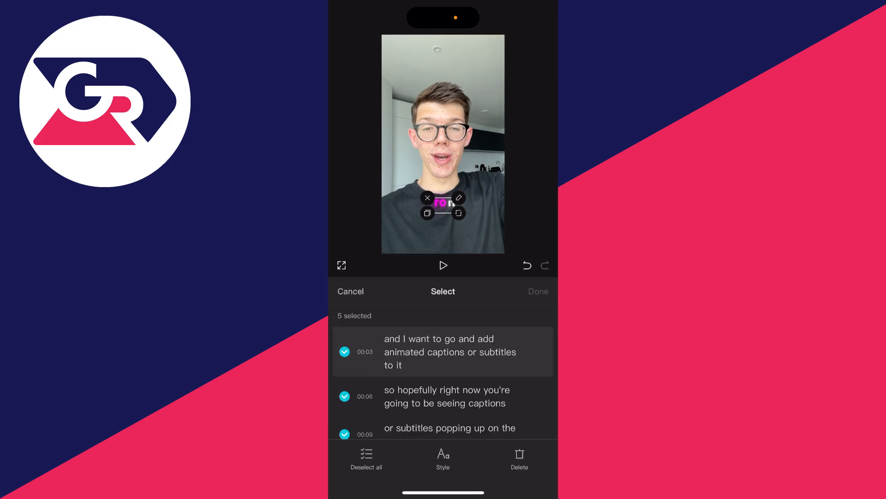
{"action": "left_click", "coordinate": [444, 458]}
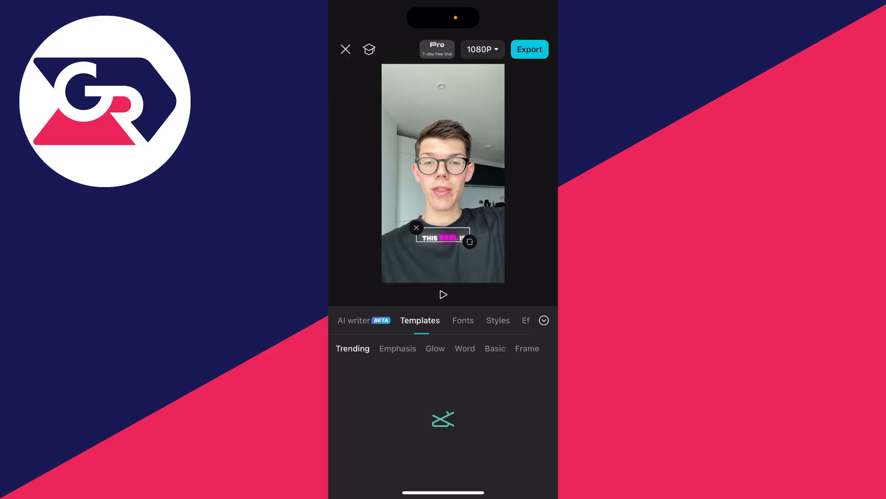